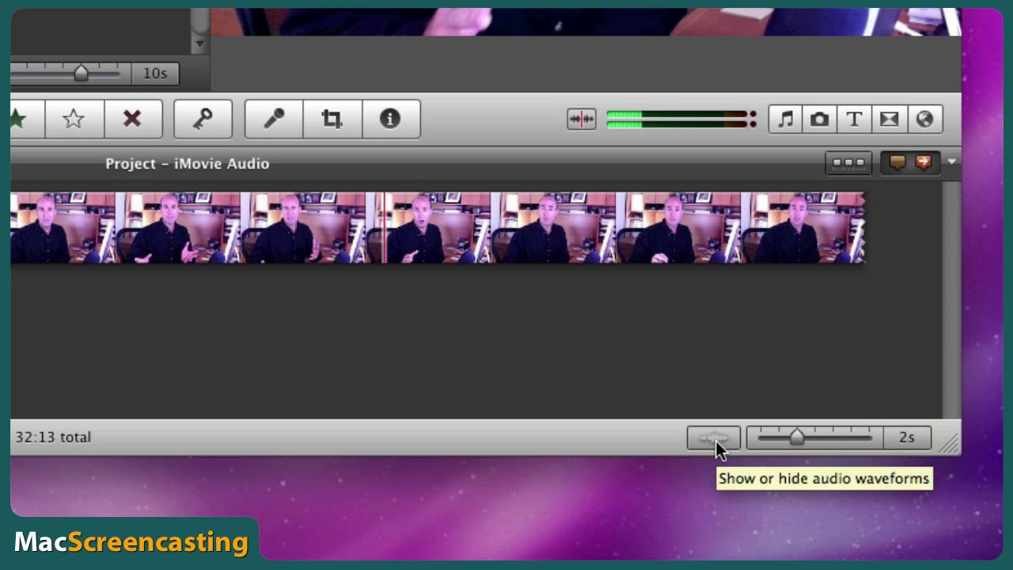
Display audio waveforms beneath the clips in the project timeline.
{"action": "left_click", "coordinate": [714, 438]}
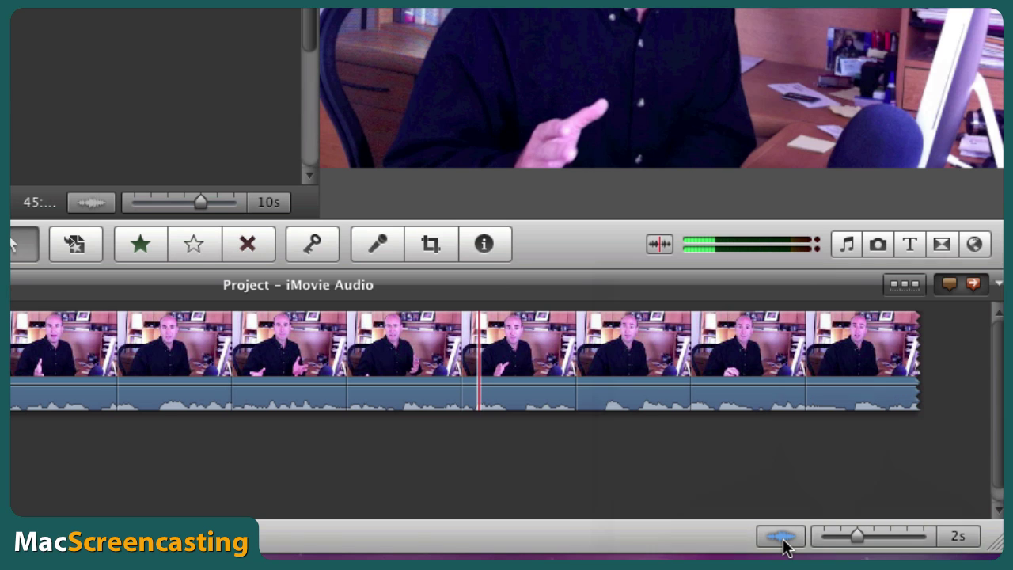
{"action": "left_click", "coordinate": [781, 538]}
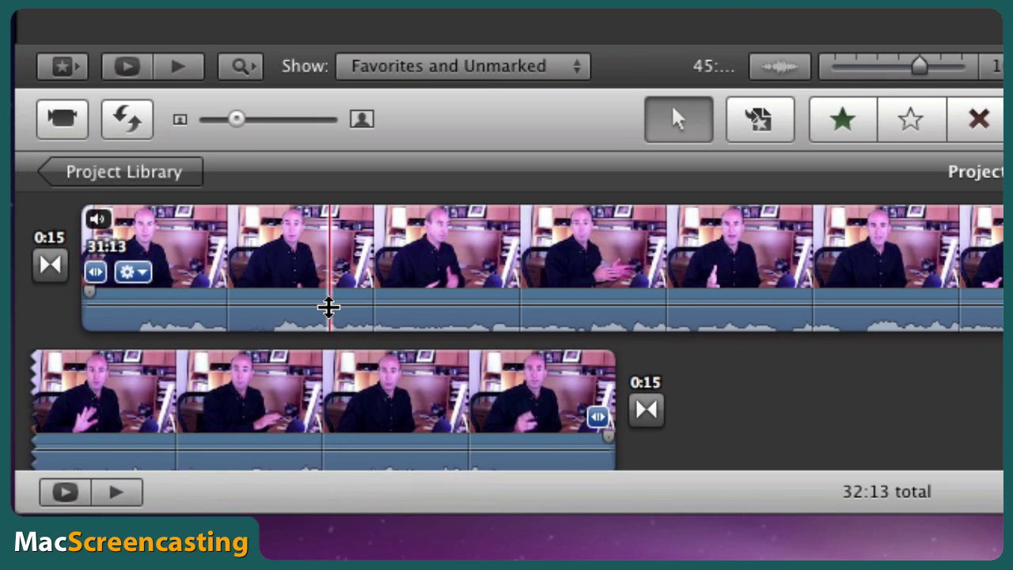
Adjust the upper clip's volume line and play the project from the start.
{"action": "mouse_move", "coordinate": [328, 301]}
{"action": "left_mouse_down"}
{"action": "mouse_move", "coordinate": [328, 292]}
{"action": "mouse_move", "coordinate": [328, 319]}
{"action": "mouse_move", "coordinate": [327, 284]}
{"action": "left_mouse_up"}
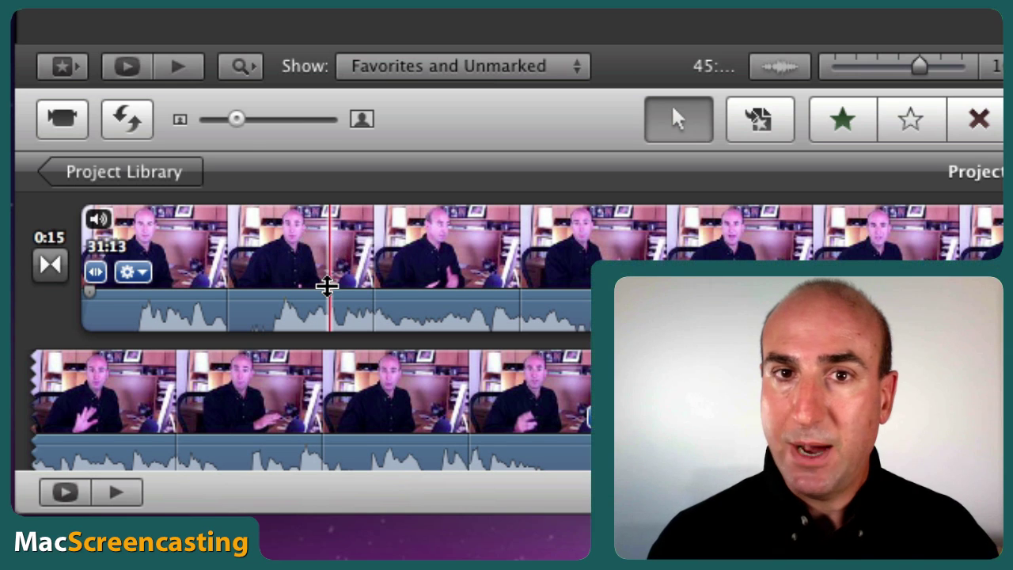
{"action": "key", "text": "backslash"}
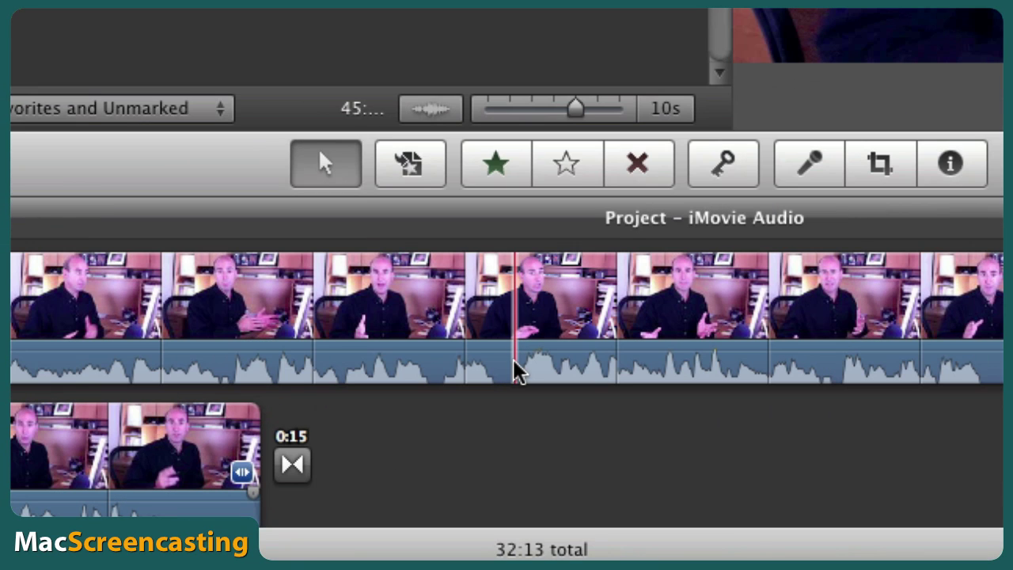
Select a section of the first clip's audio, lower it to 64%, and play it back.
{"action": "left_click", "coordinate": [861, 316]}
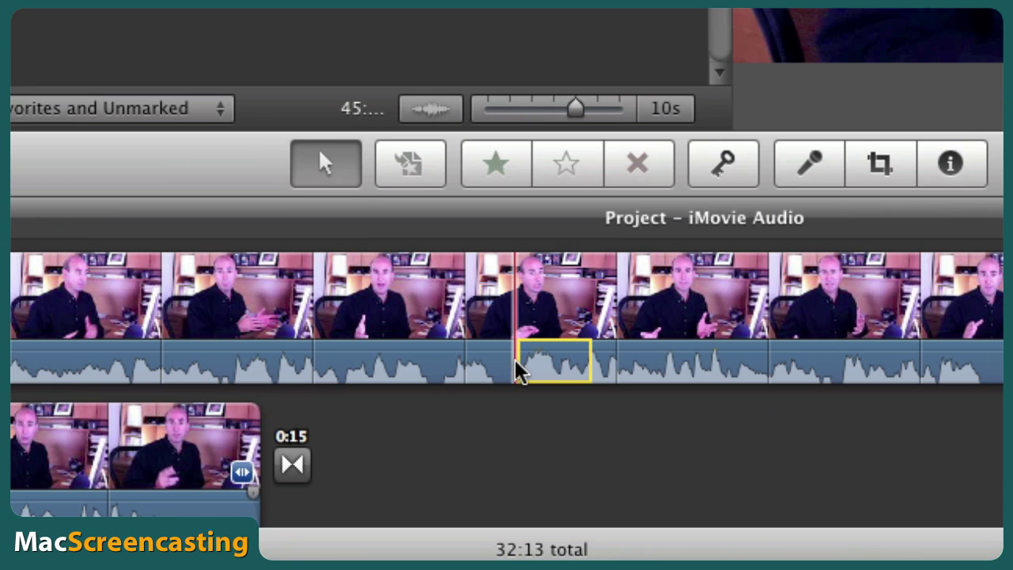
{"action": "left_click_drag", "start_coordinate": [589, 358], "coordinate": [735, 361]}
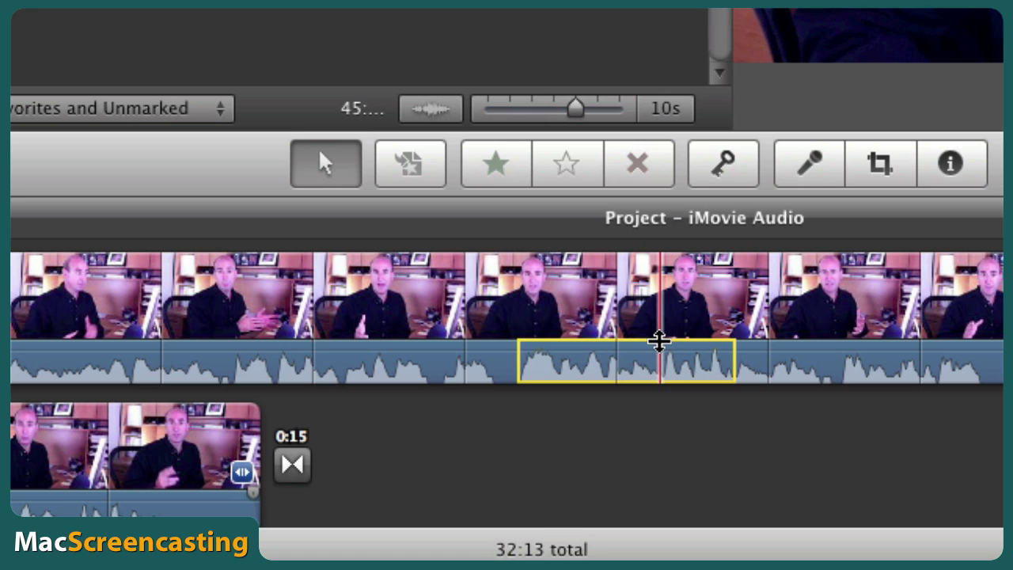
{"action": "left_click_drag", "start_coordinate": [660, 341], "coordinate": [658, 358]}
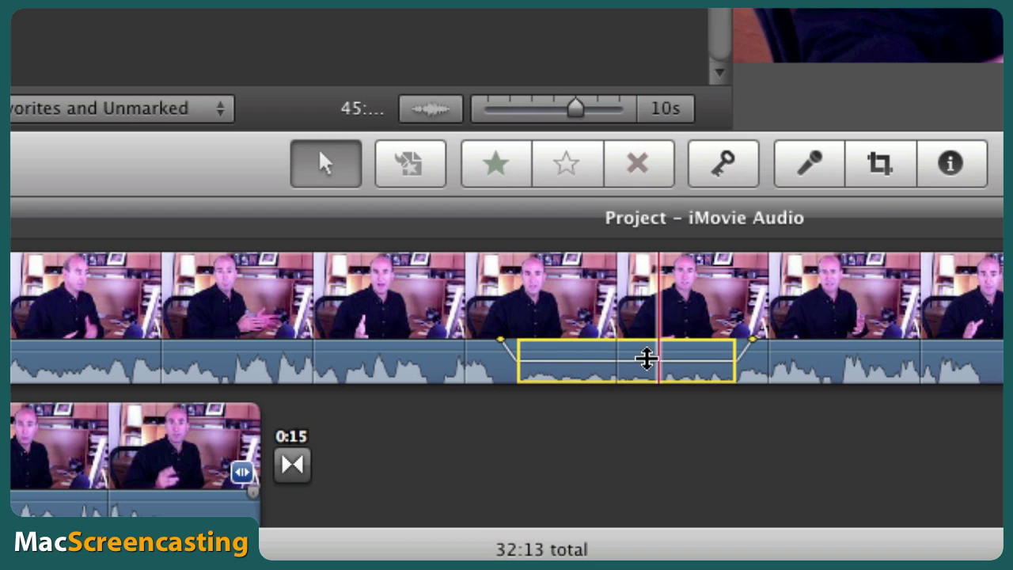
{"action": "left_click", "coordinate": [409, 359]}
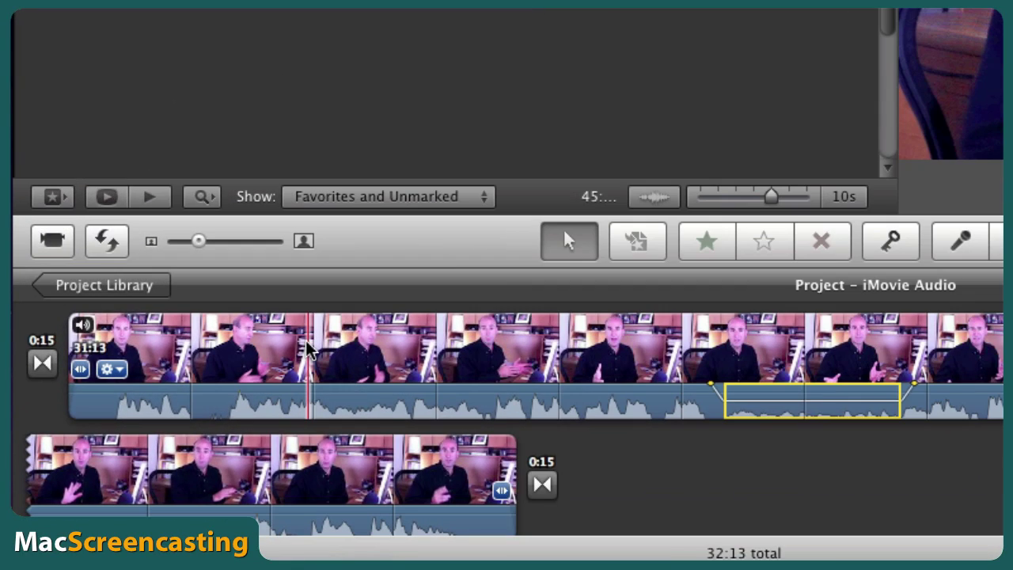
Select all clips, open the clip's Inspector, and show the Choose Audio Effect window.
{"action": "key", "text": "super+a"}
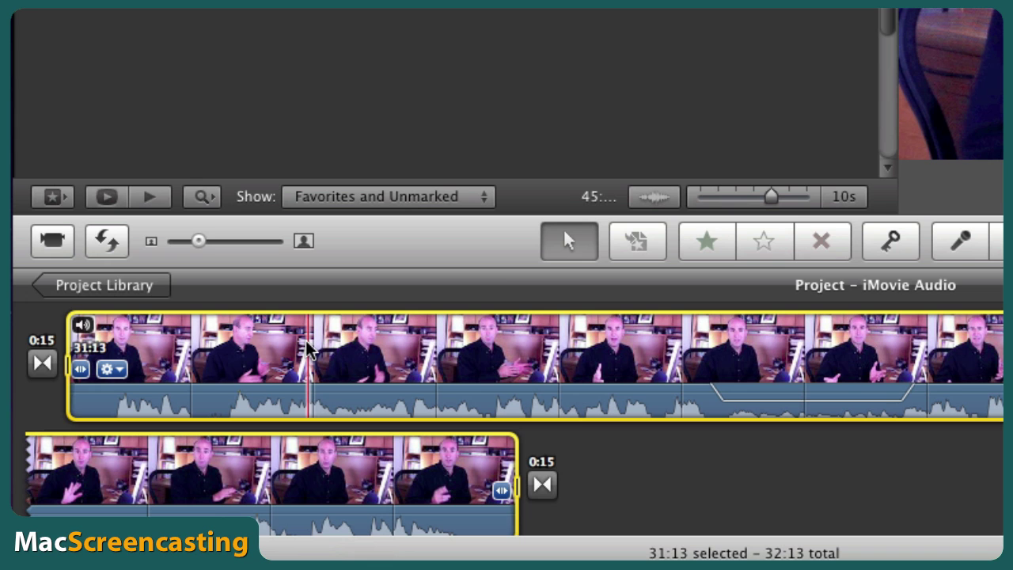
{"action": "double_click", "coordinate": [309, 351]}
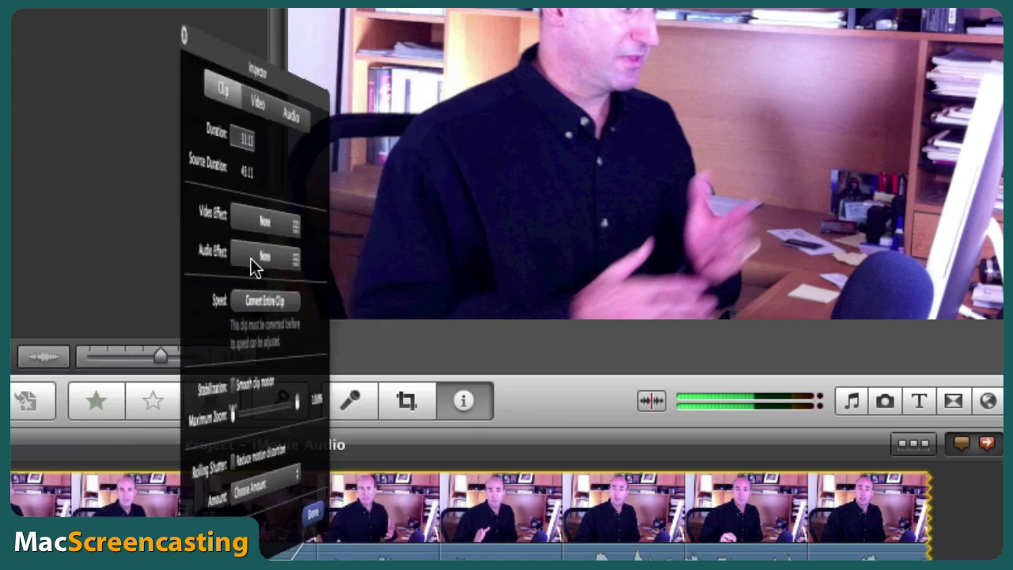
{"action": "left_click", "coordinate": [251, 258]}
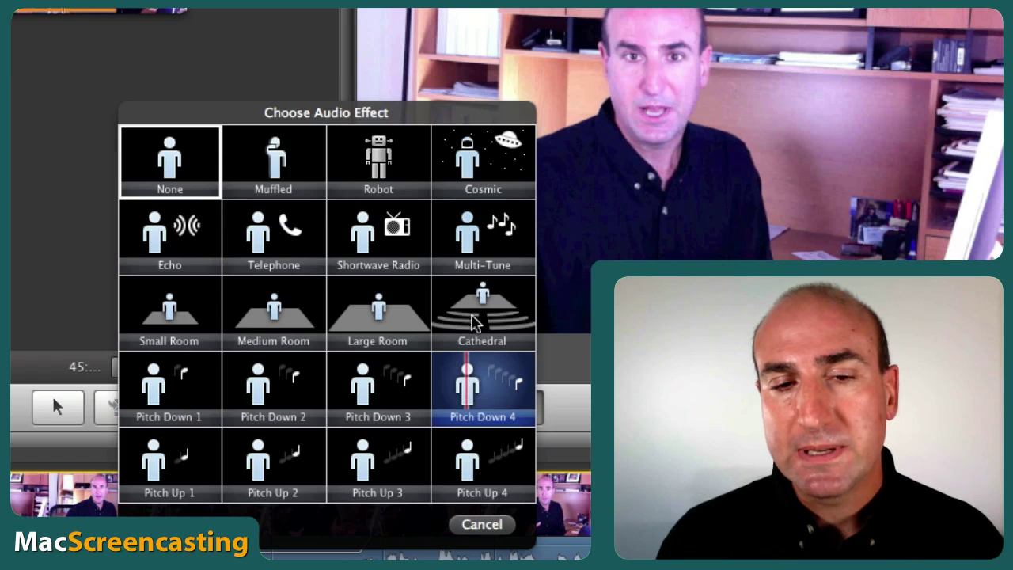
Apply the Multi-Tune effect to the clip, then reset its audio effect to None.
{"action": "left_click", "coordinate": [479, 250]}
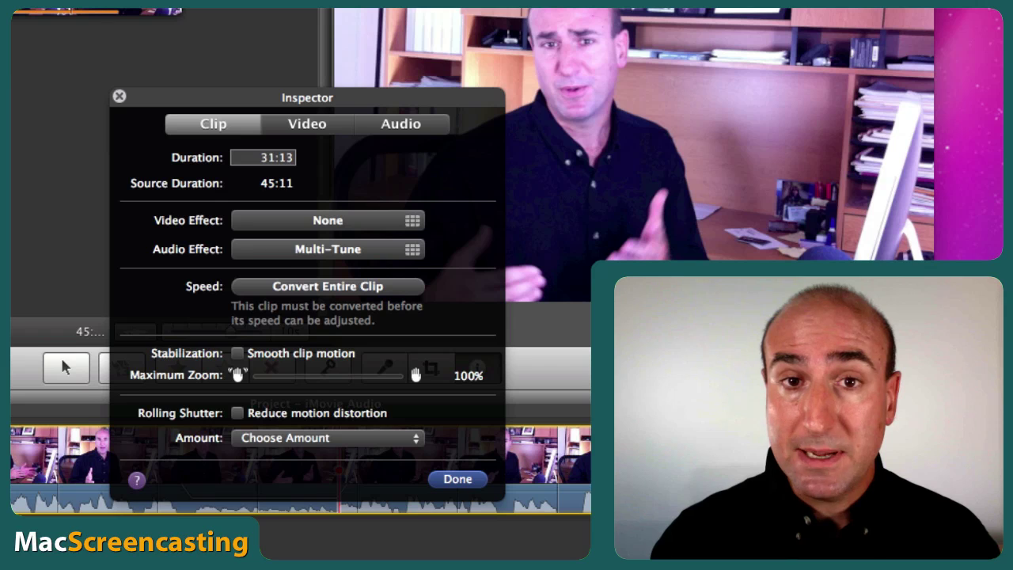
{"action": "left_click", "coordinate": [281, 260]}
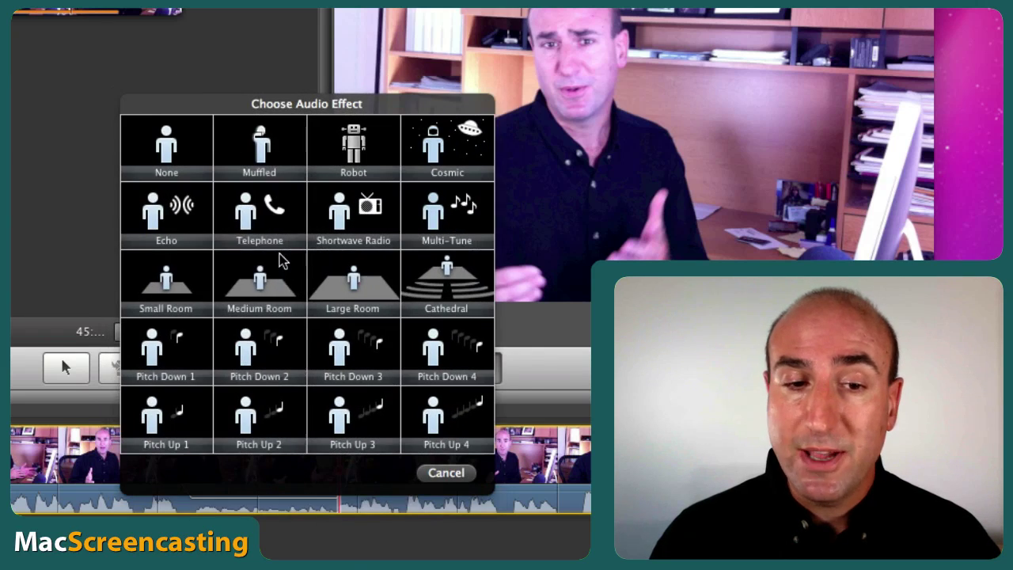
{"action": "left_click", "coordinate": [175, 162]}
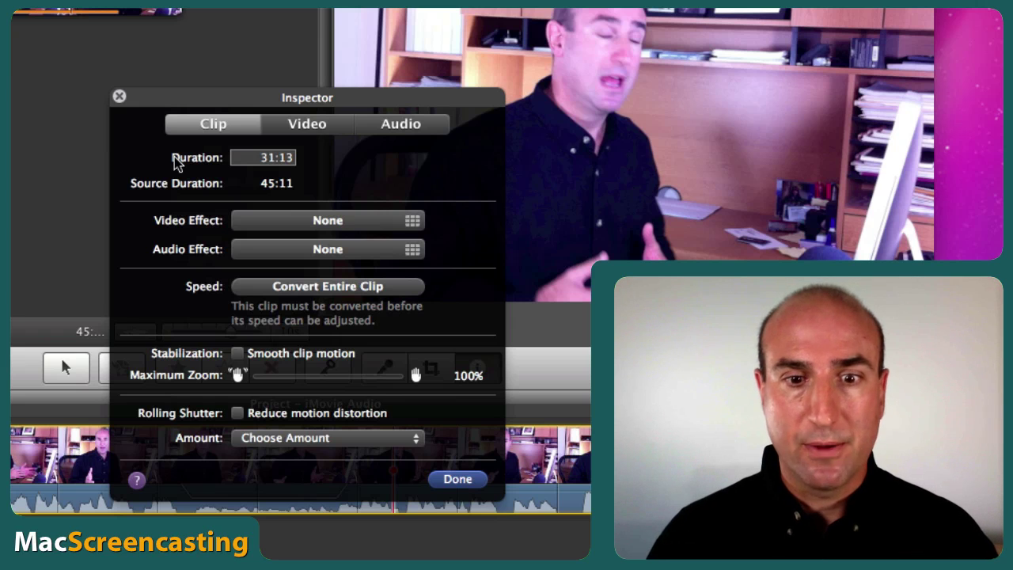
Enable background noise reduction for the clip and raise it to 57%.
{"action": "left_click", "coordinate": [462, 485]}
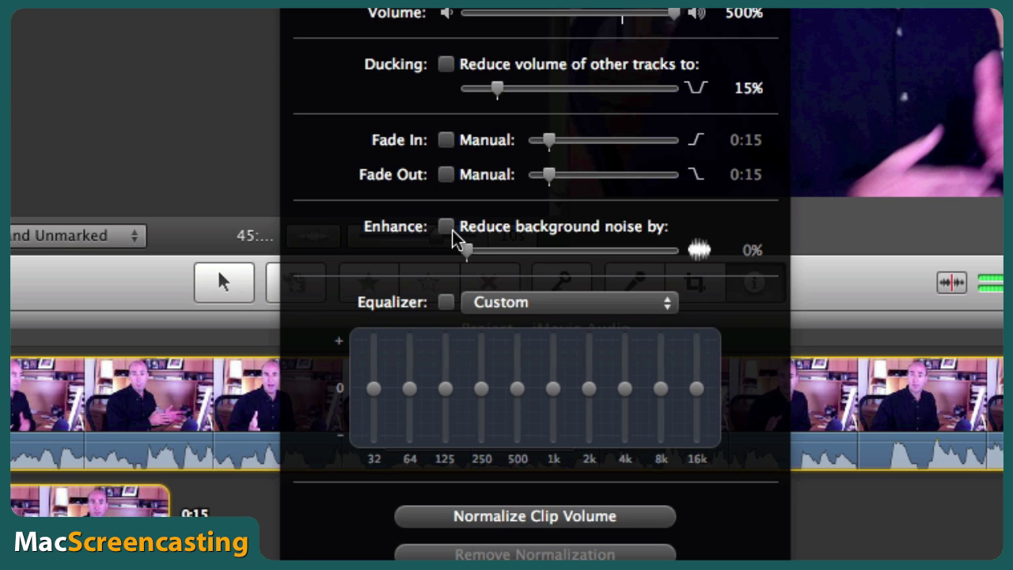
{"action": "left_click", "coordinate": [449, 228]}
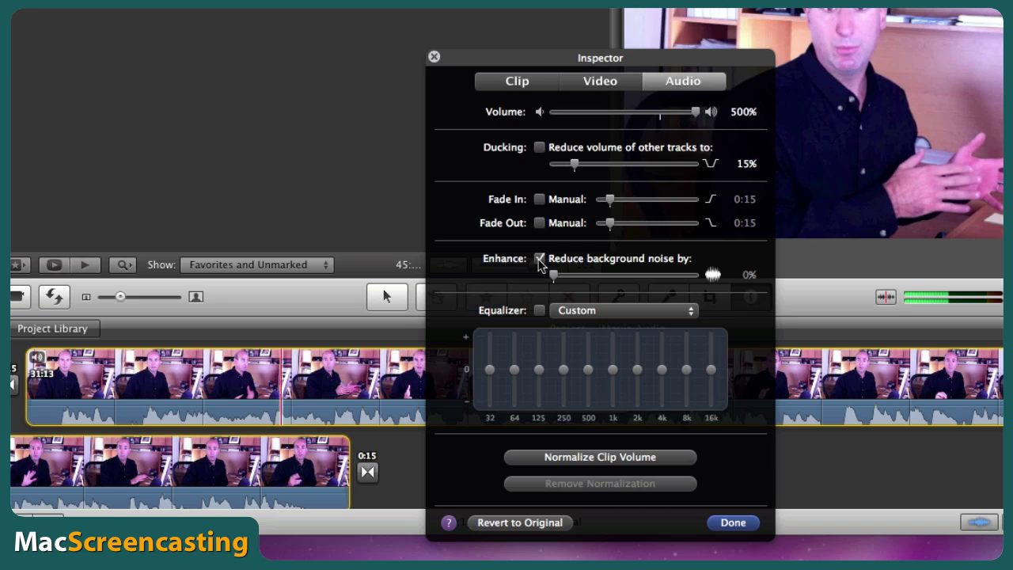
{"action": "left_click_drag", "start_coordinate": [554, 274], "coordinate": [612, 283]}
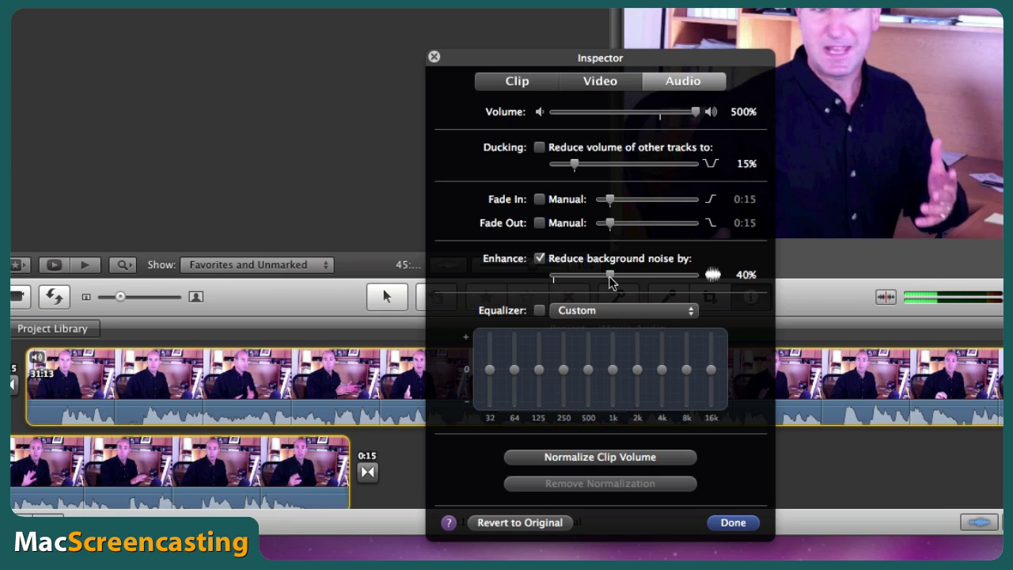
{"action": "left_click_drag", "start_coordinate": [611, 282], "coordinate": [635, 283]}
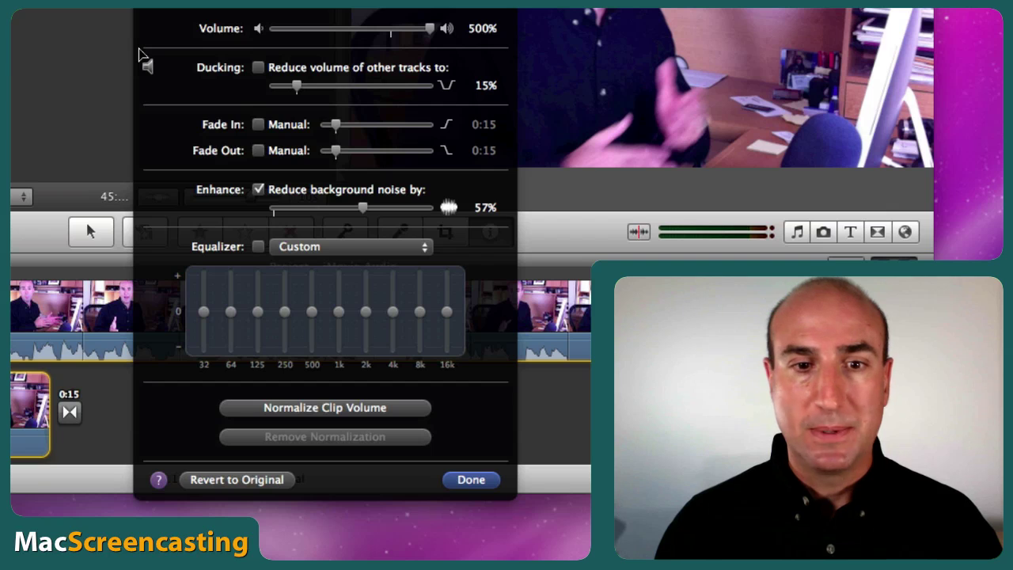
Enable the equalizer and try the Flat, Voice Enhance, Loudness and Hum Reduction presets.
{"action": "left_click", "coordinate": [258, 247]}
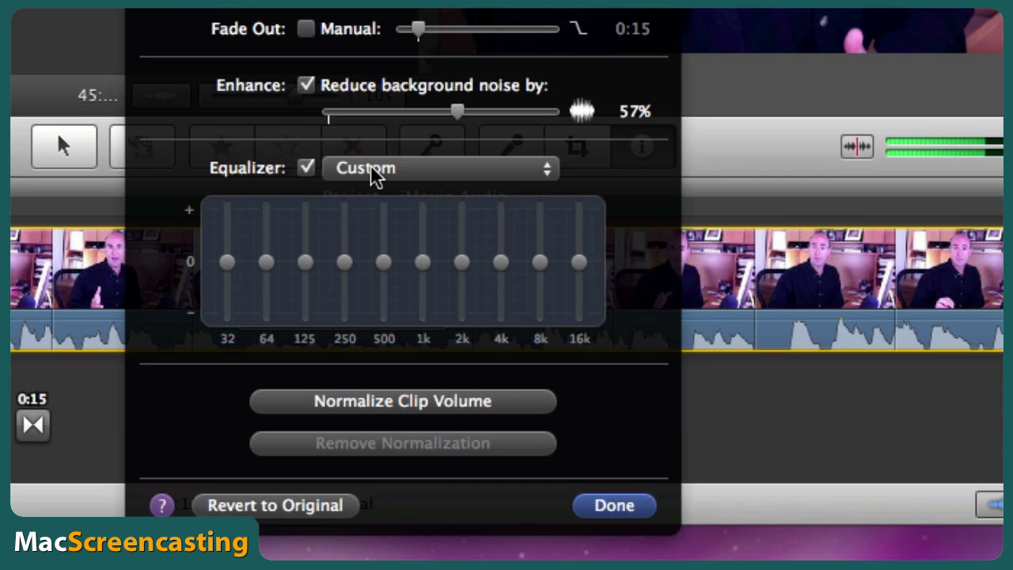
{"action": "left_click", "coordinate": [371, 167]}
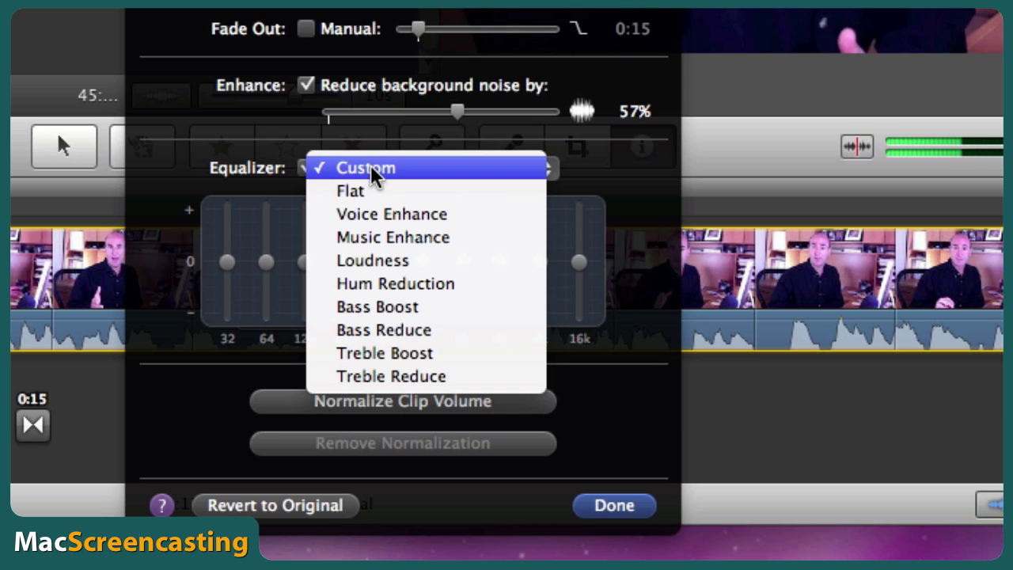
{"action": "left_click", "coordinate": [370, 190]}
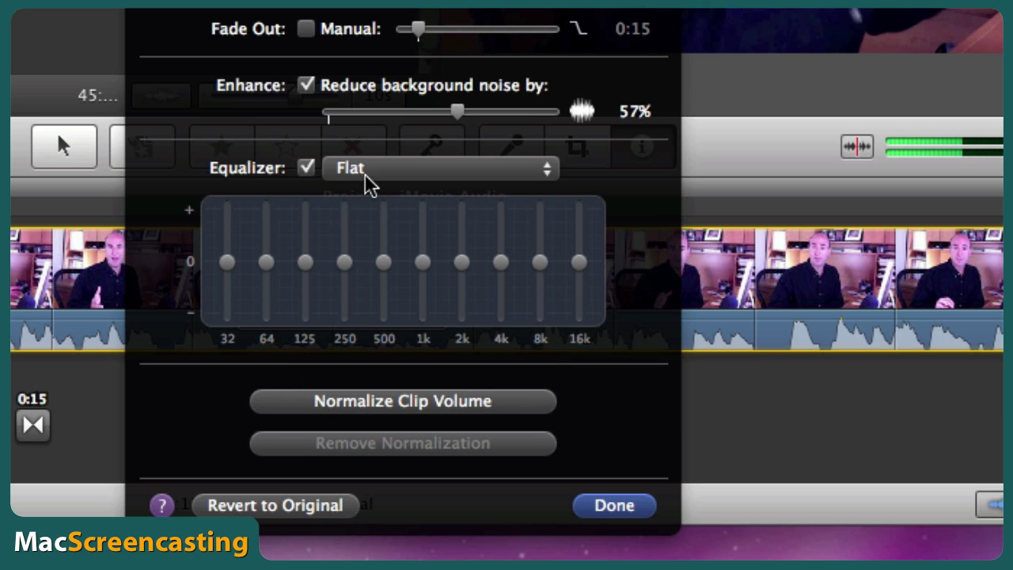
{"action": "left_click", "coordinate": [369, 175]}
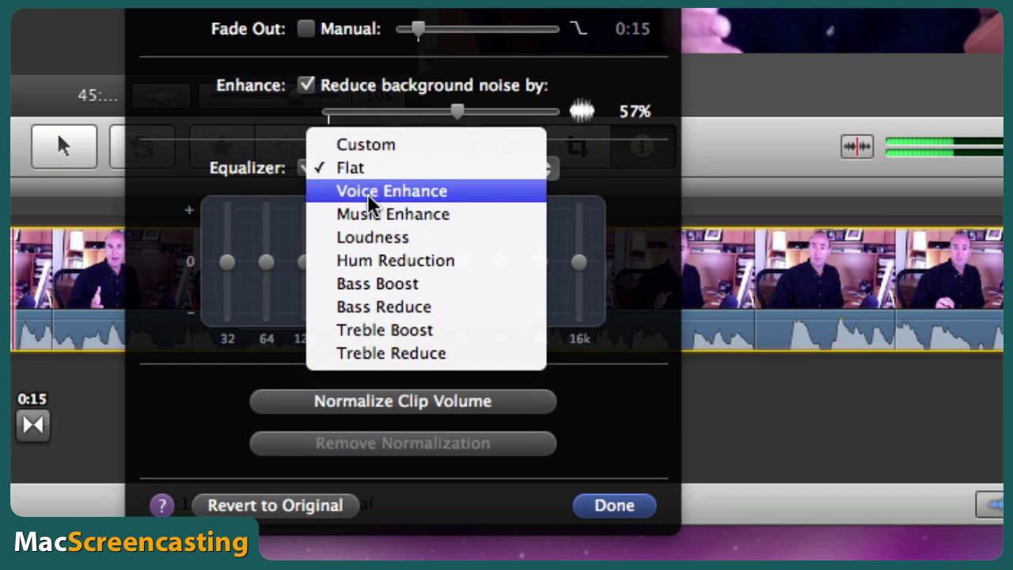
{"action": "left_click", "coordinate": [369, 196]}
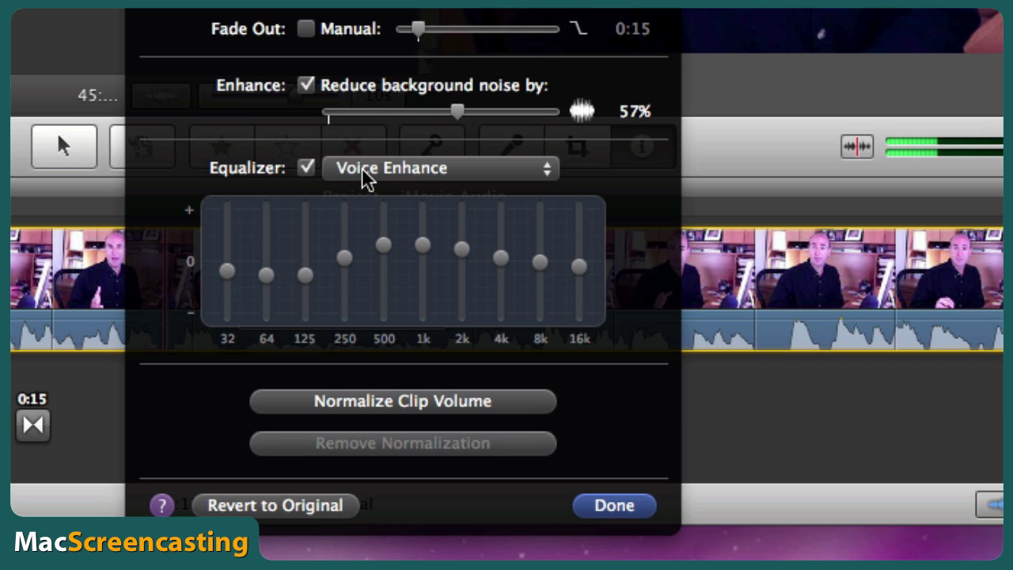
{"action": "left_click", "coordinate": [359, 174]}
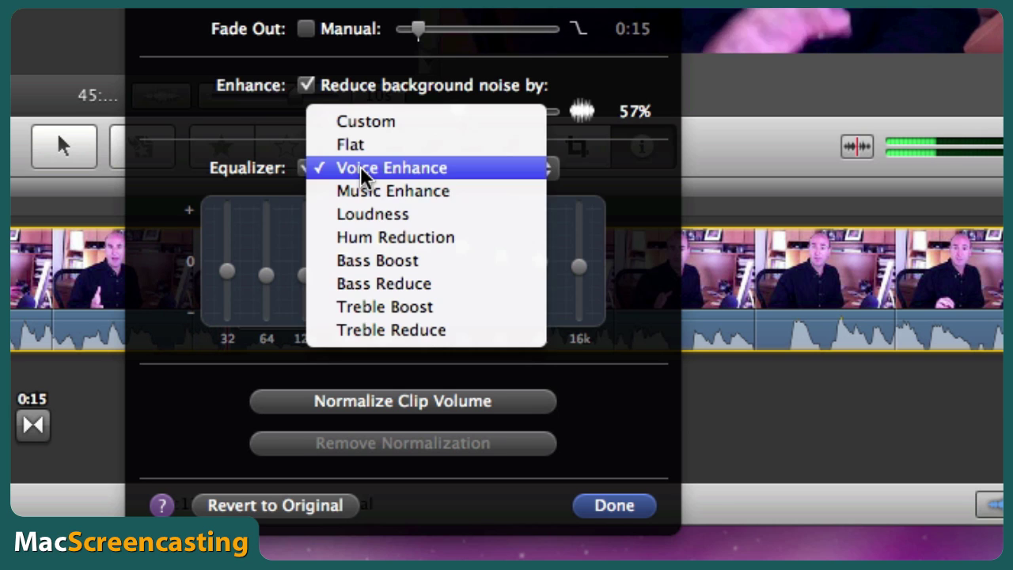
{"action": "left_click", "coordinate": [361, 214]}
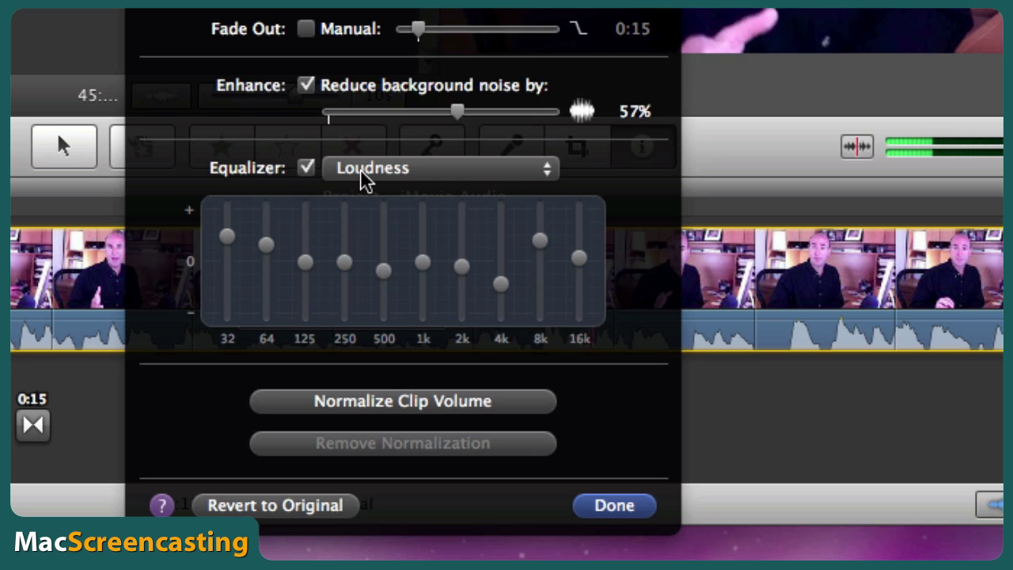
{"action": "left_click", "coordinate": [364, 177]}
{"action": "left_click", "coordinate": [366, 203]}
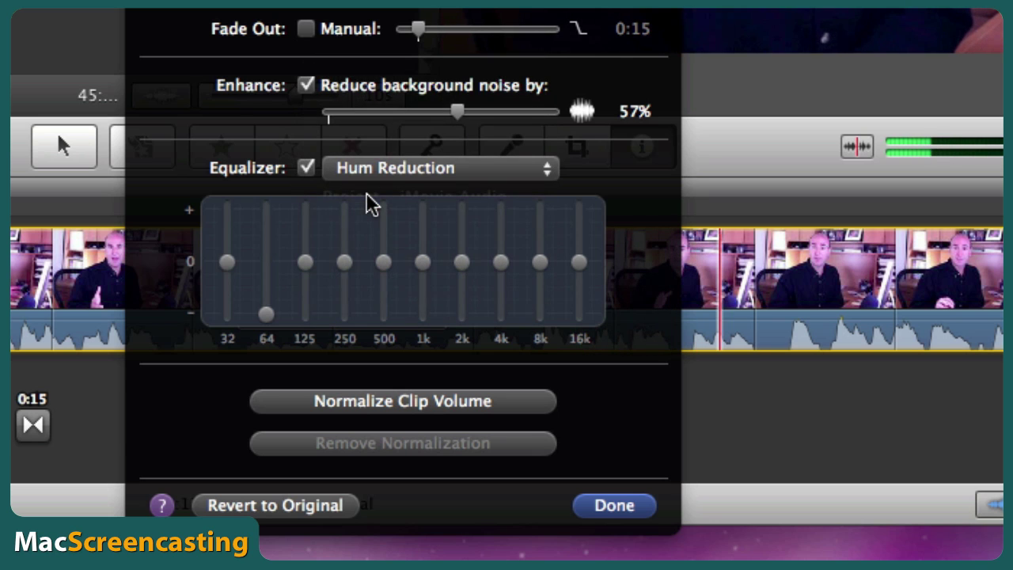
Try Bass Boost, Bass Reduce, Treble Boost and Treble Reduce, then raise the 500 Hz band.
{"action": "left_click", "coordinate": [419, 177]}
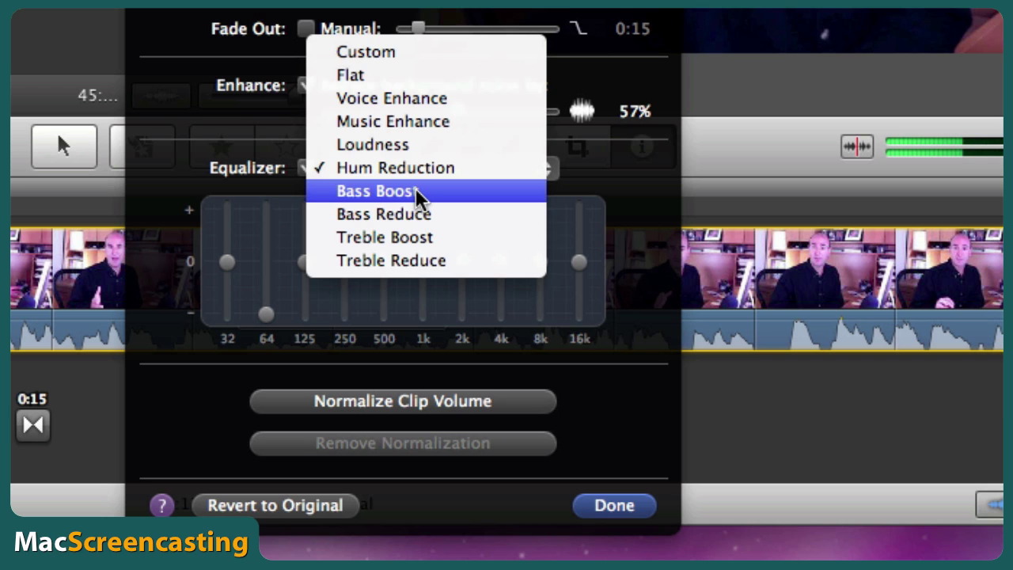
{"action": "left_click", "coordinate": [418, 193]}
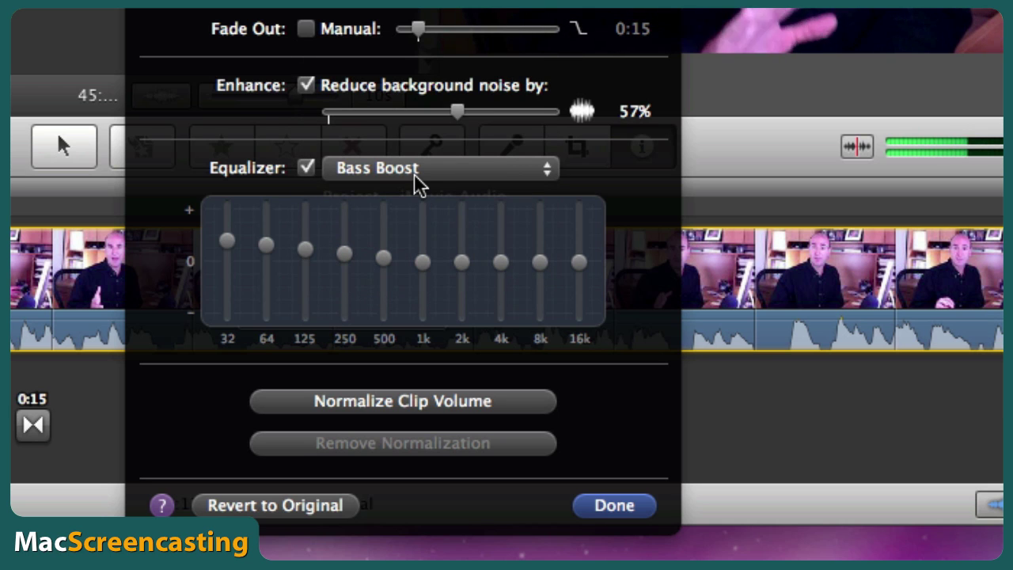
{"action": "left_click", "coordinate": [415, 181]}
{"action": "left_click", "coordinate": [414, 198]}
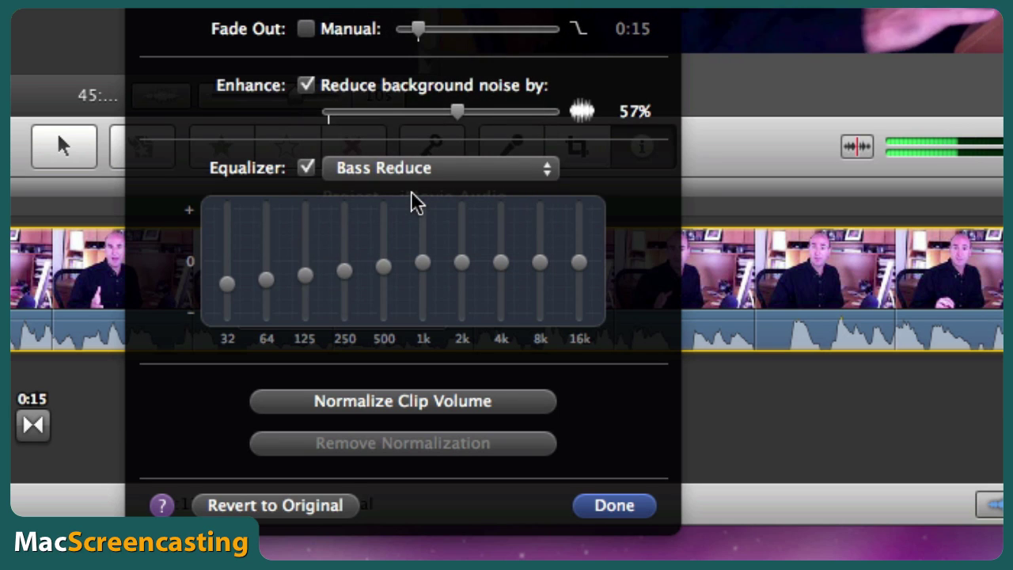
{"action": "left_click", "coordinate": [414, 172]}
{"action": "left_click", "coordinate": [418, 191]}
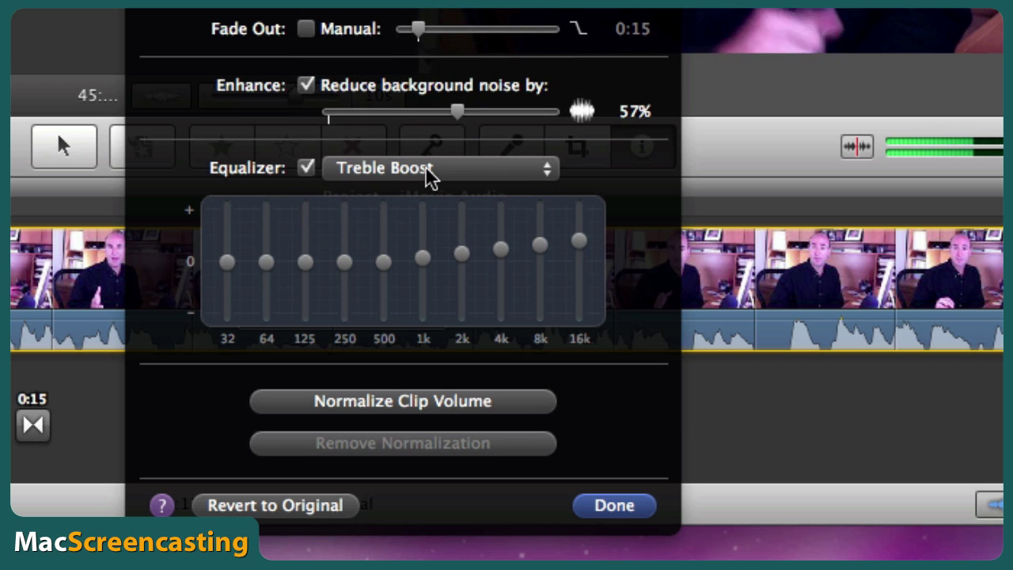
{"action": "left_click", "coordinate": [428, 172]}
{"action": "left_click", "coordinate": [428, 192]}
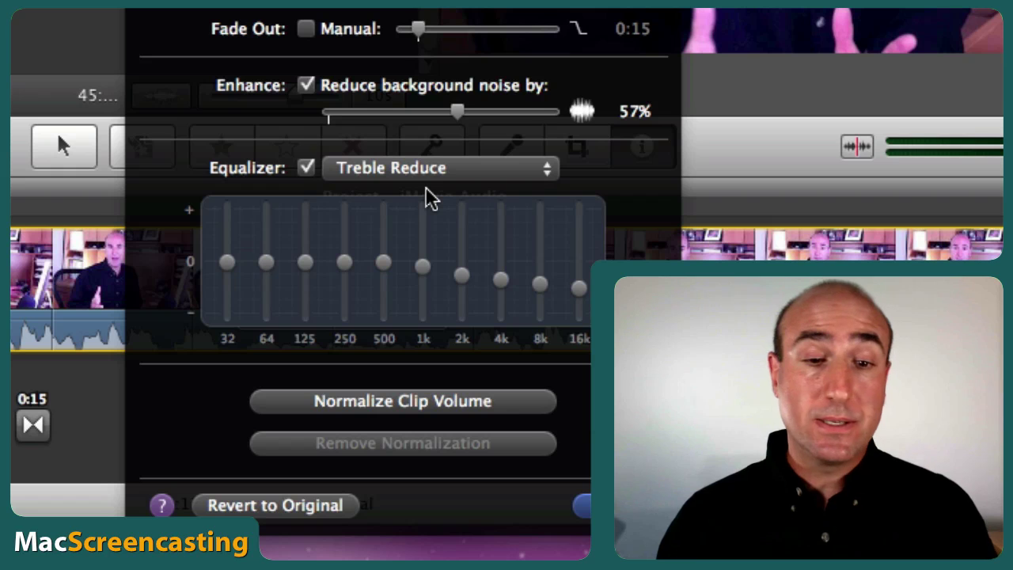
{"action": "left_click_drag", "start_coordinate": [383, 263], "coordinate": [386, 241]}
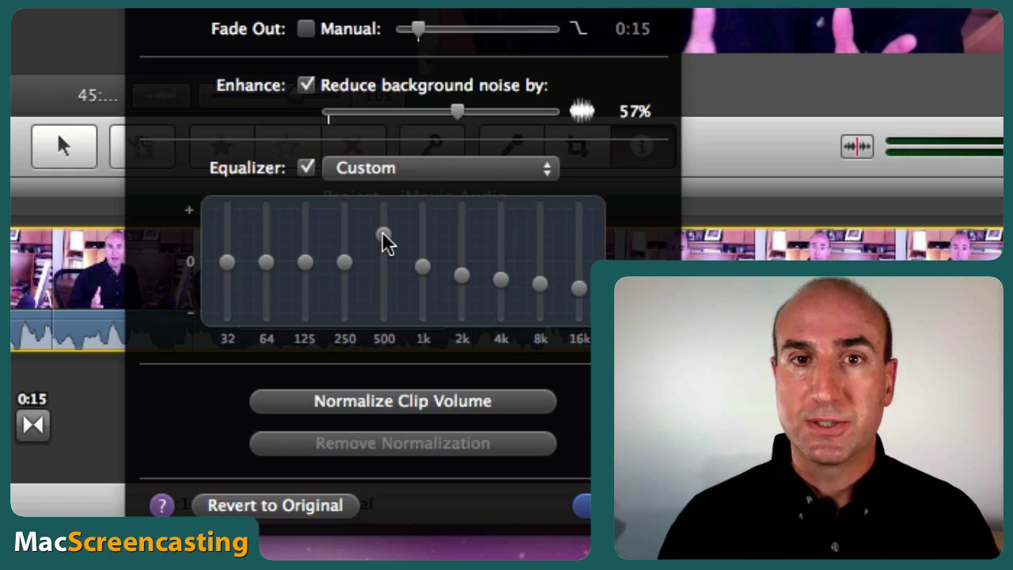